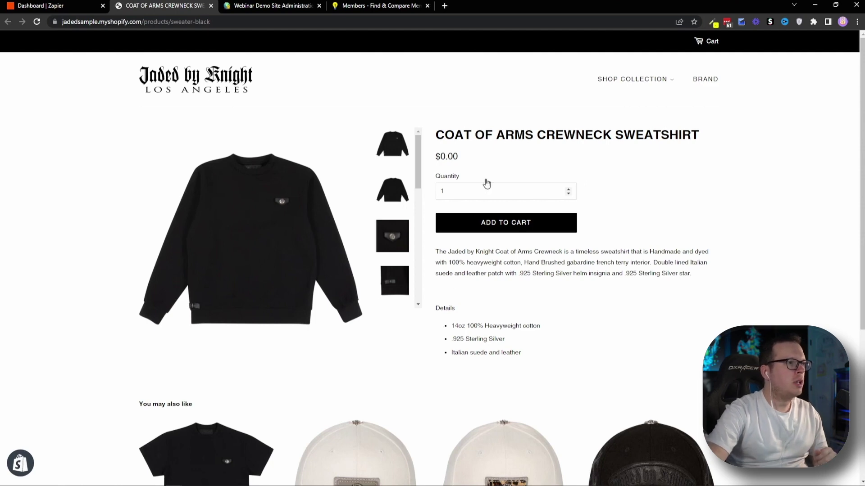
# Step: Examine the number of members listed in the subscriber community on the Brilliant Directories demo site
pyautogui.click(377, 8)
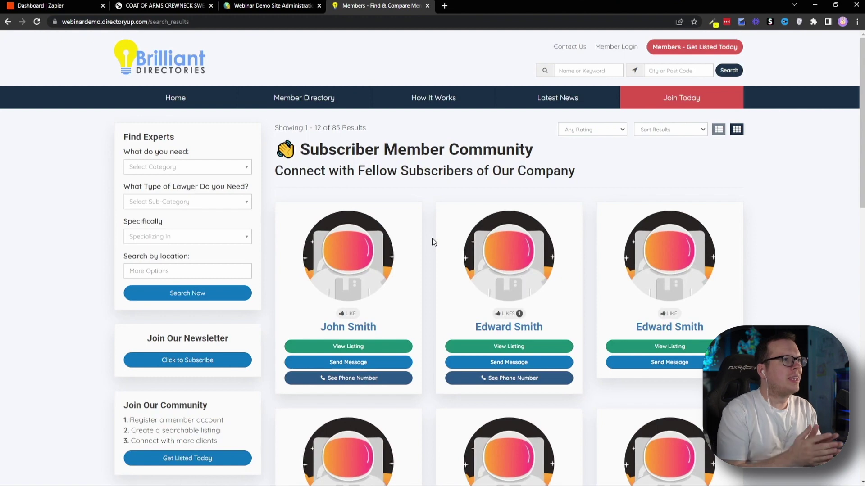
pyautogui.doubleClick(335, 128)
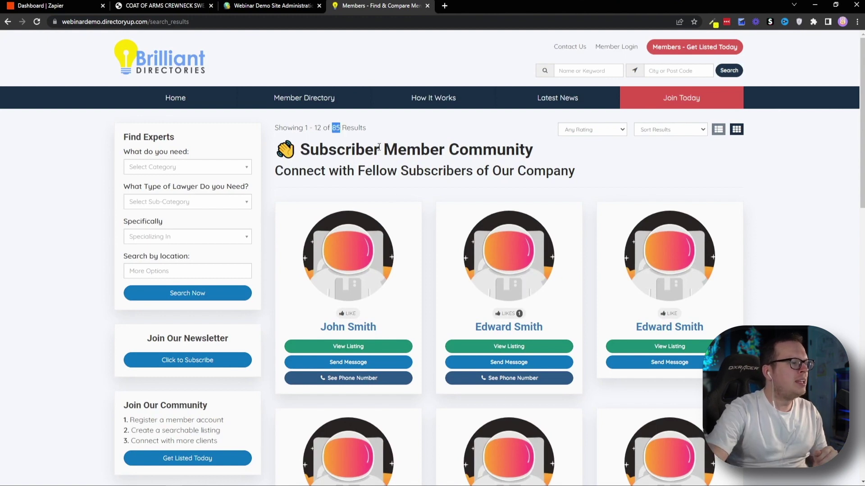
pyautogui.click(428, 177)
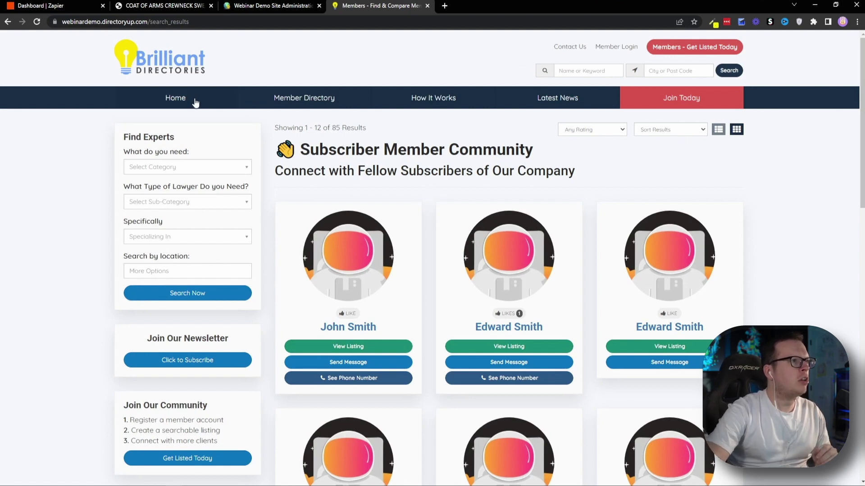
# Step: Switch to Zapier and create a new Zap triggered by the New Customer event in Shopify
pyautogui.hotkey('ctrl', '1')
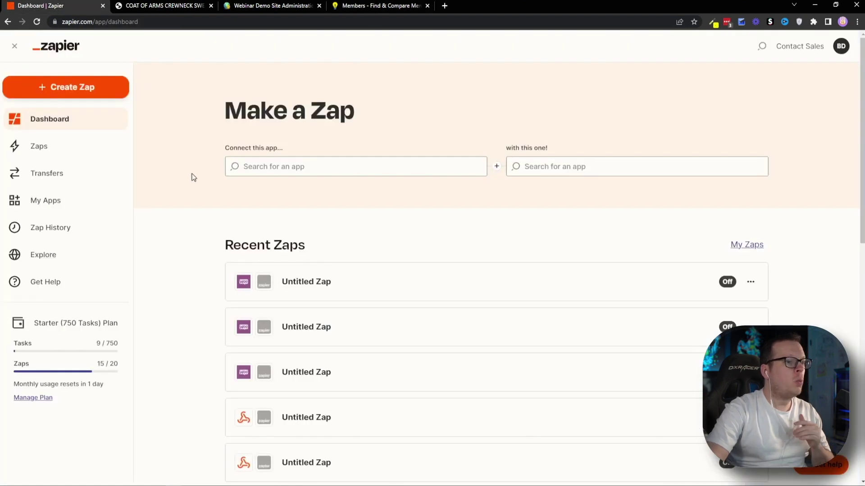
pyautogui.click(94, 92)
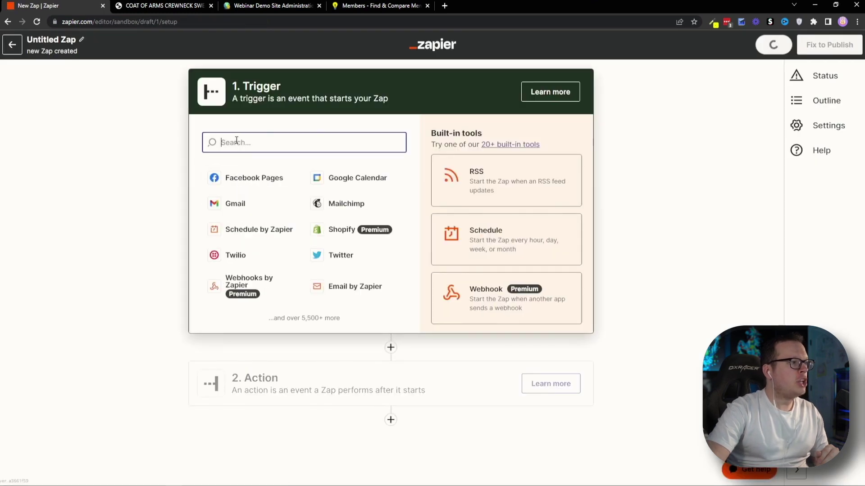
pyautogui.write('shop')
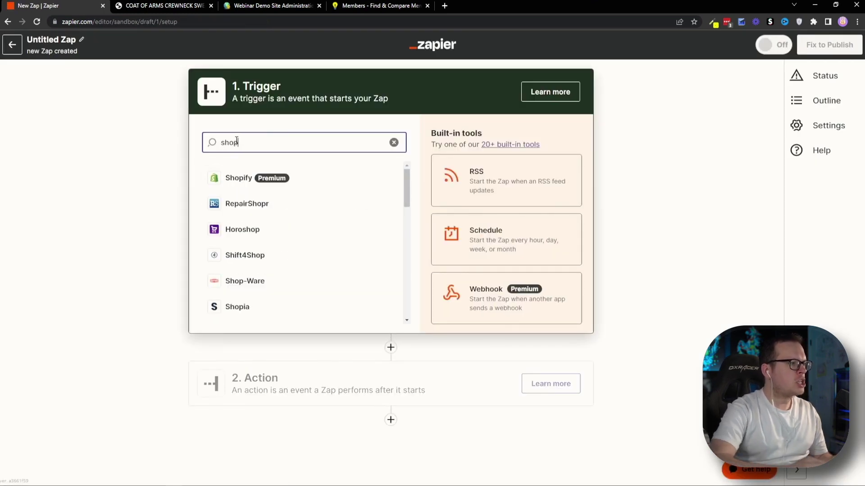
pyautogui.click(241, 178)
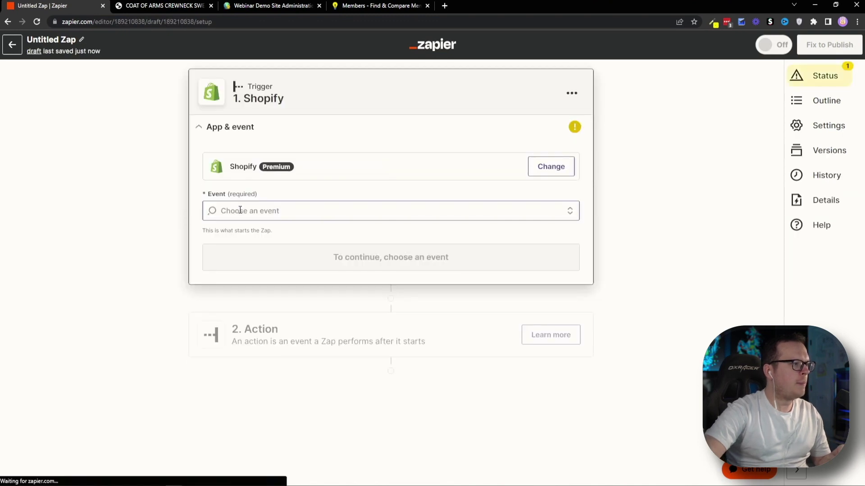
pyautogui.click(275, 210)
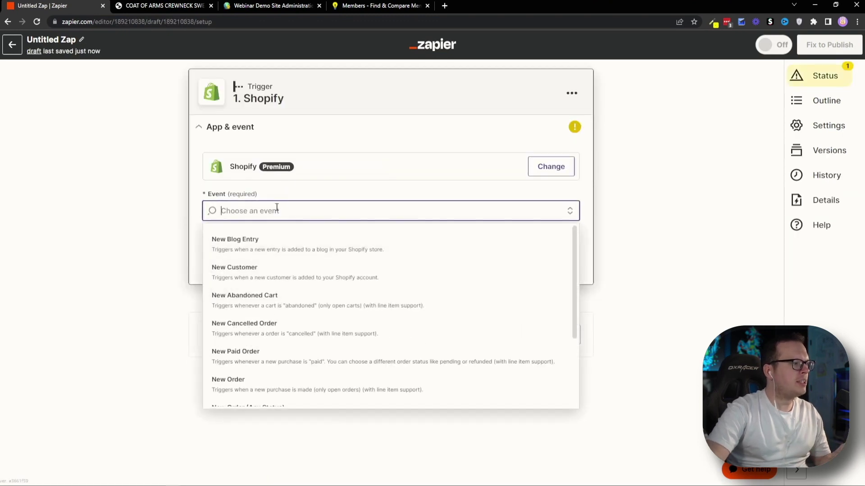
pyautogui.click(273, 270)
pyautogui.click(361, 267)
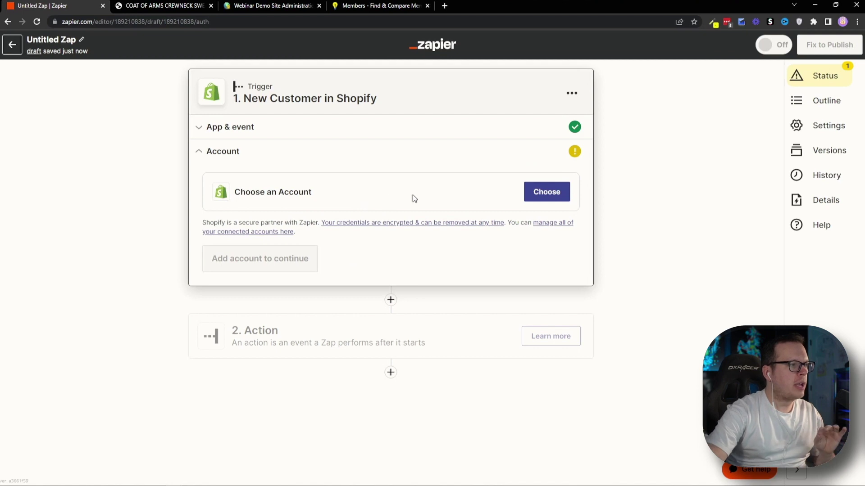
# Step: Start connecting a new Shopify account for the trigger and move the authorization window clear of the browser tabs
pyautogui.click(540, 194)
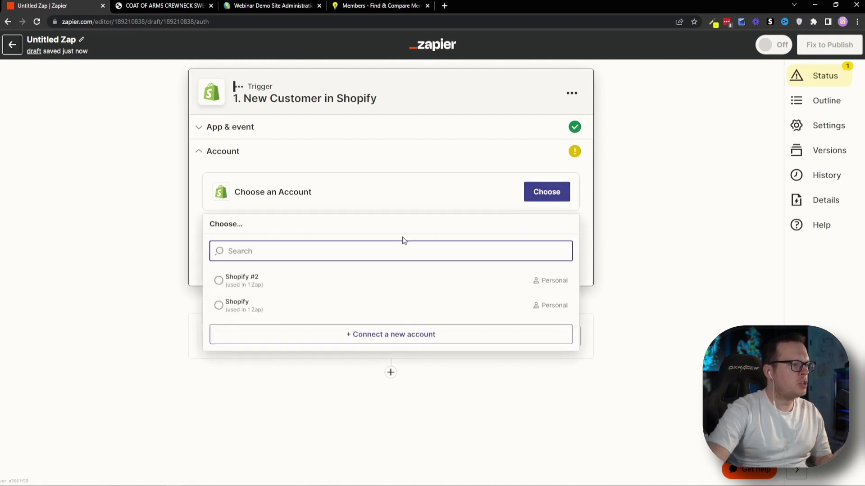
pyautogui.click(374, 338)
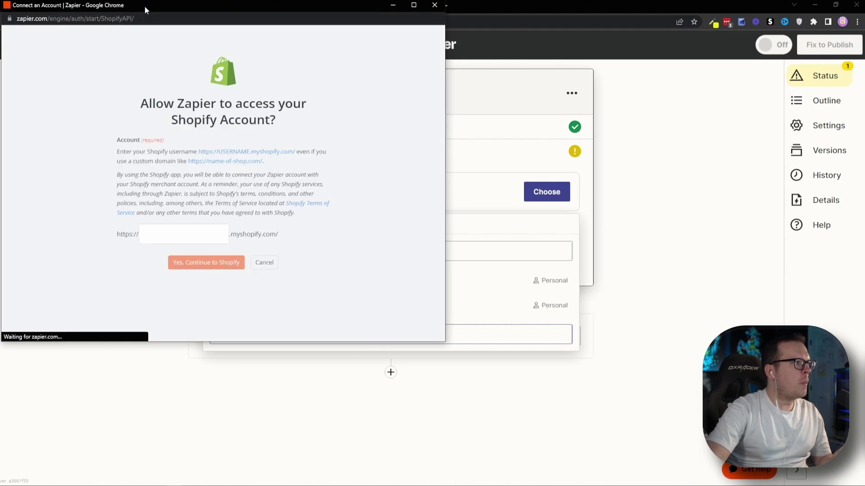
pyautogui.moveTo(145, 6); pyautogui.dragTo(365, 62)
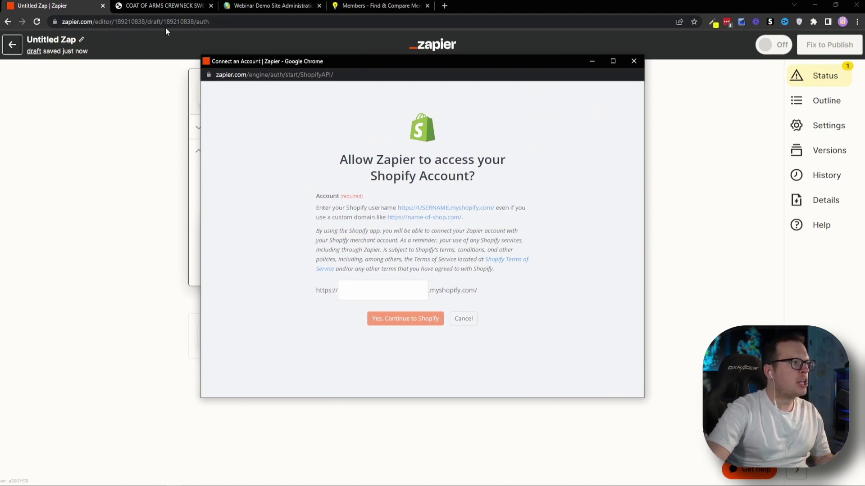
# Step: Copy the subdomain jadedsample from the store page's address and enter it as the Shopify account name
pyautogui.click(158, 6)
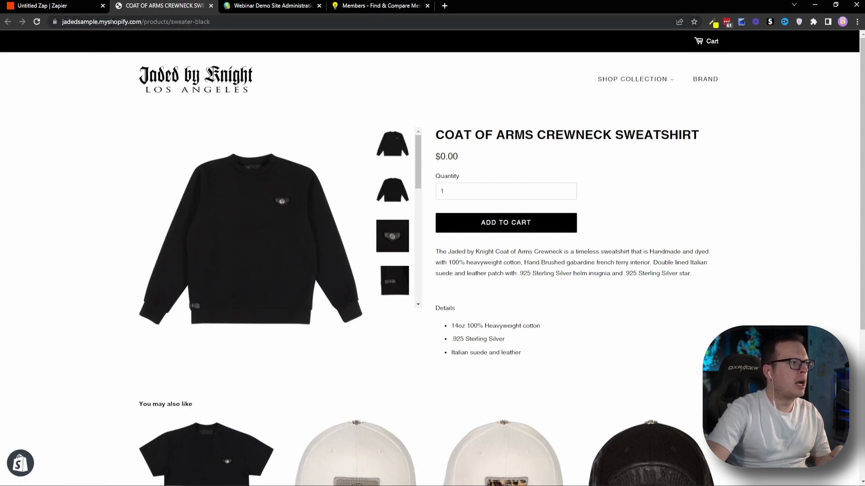
pyautogui.click(112, 23)
pyautogui.doubleClick(112, 22)
pyautogui.hotkey('ctrl', 'c')
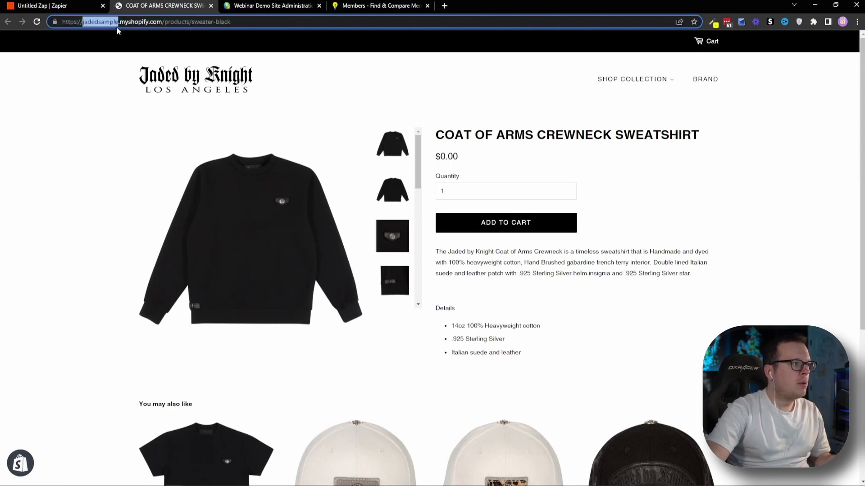
pyautogui.click(89, 9)
pyautogui.hotkey('ctrl', 'v')
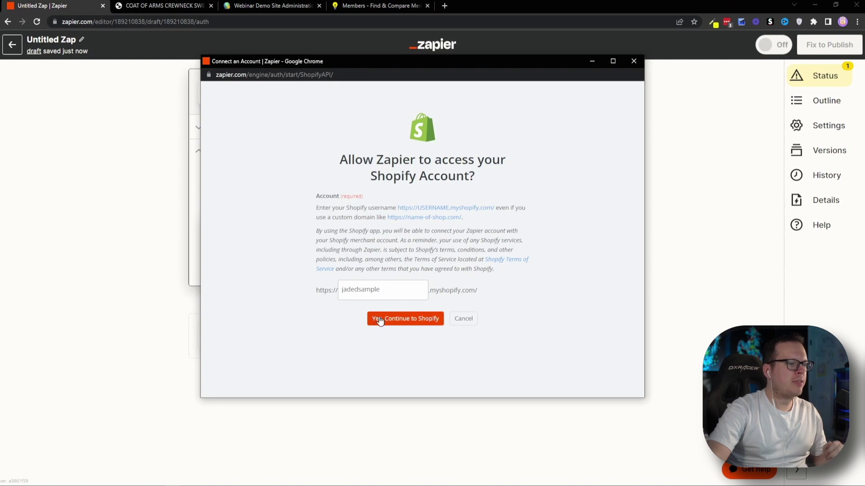
# Step: Authorize the Shopify connection and use the Shopify #3 account for the trigger
pyautogui.click(396, 324)
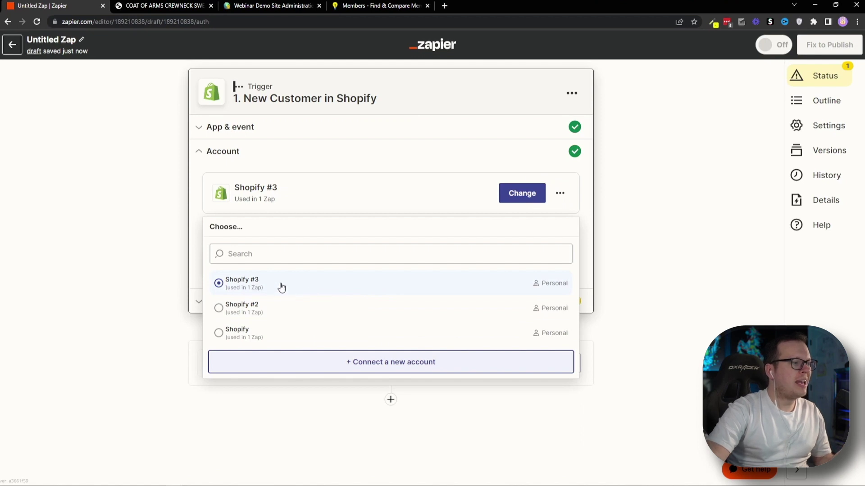
pyautogui.click(220, 284)
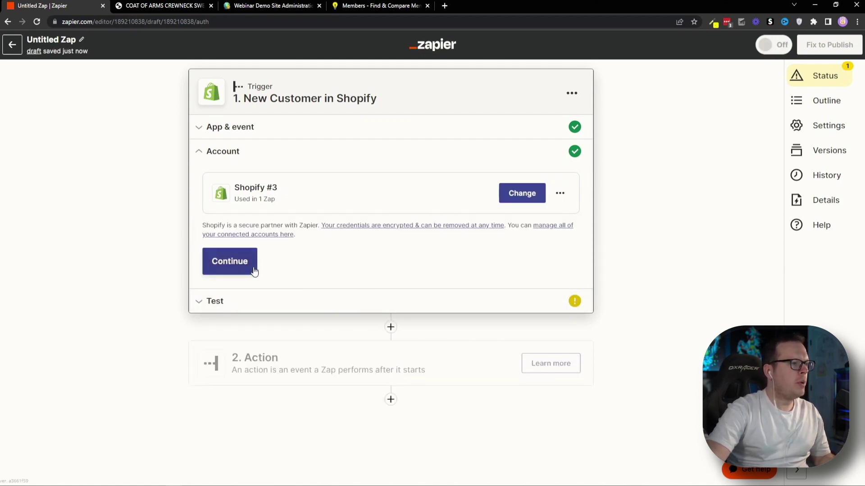
pyautogui.click(249, 270)
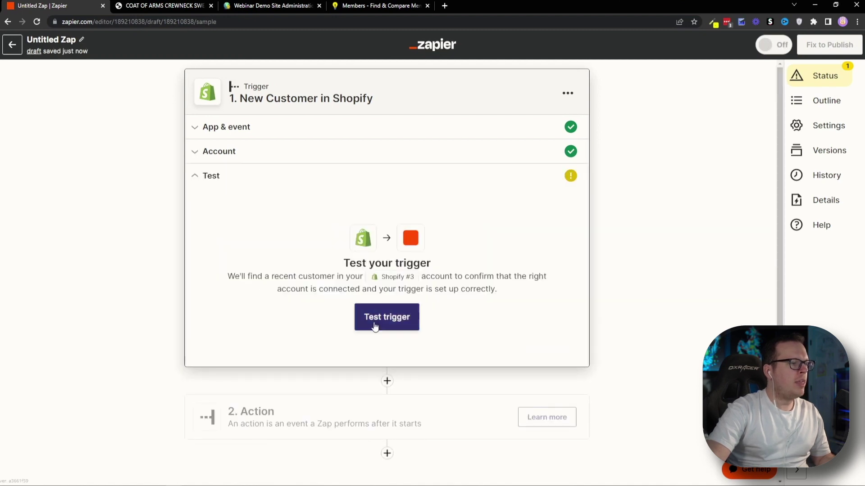
# Step: Test the New Customer trigger, review the sample customer record and continue to the action
pyautogui.click(375, 326)
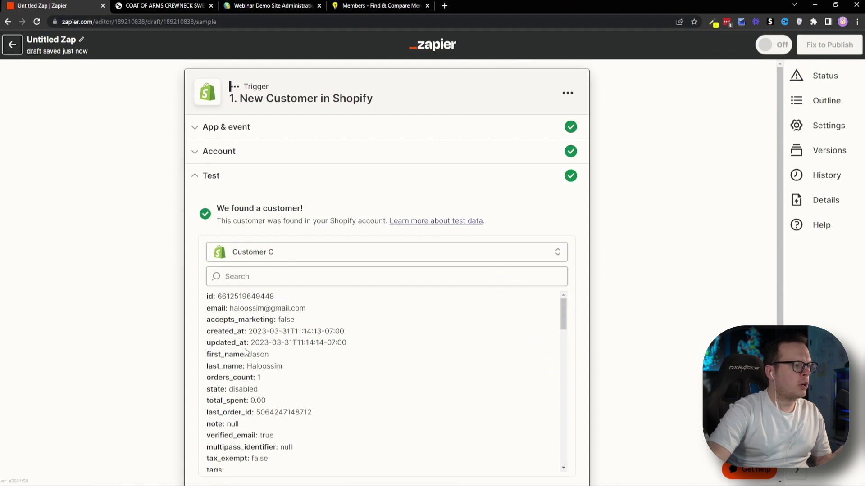
pyautogui.scroll(-2, 252, 347)
pyautogui.scroll(-3, 239, 334)
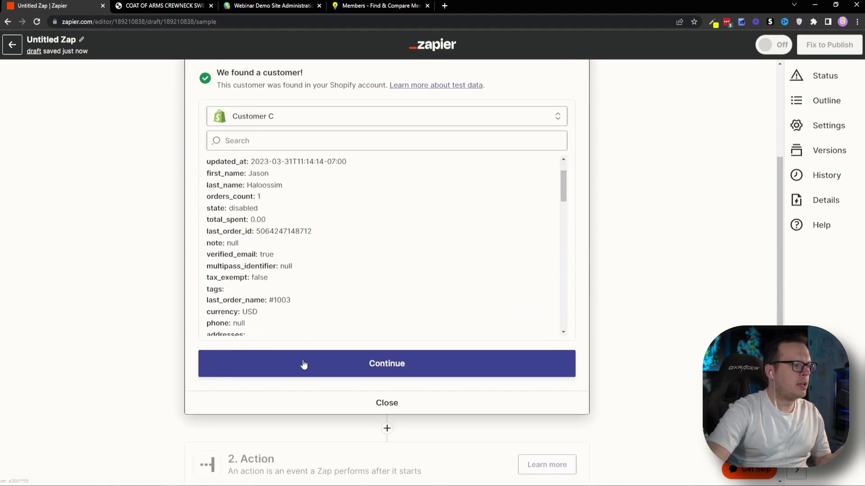
pyautogui.click(322, 367)
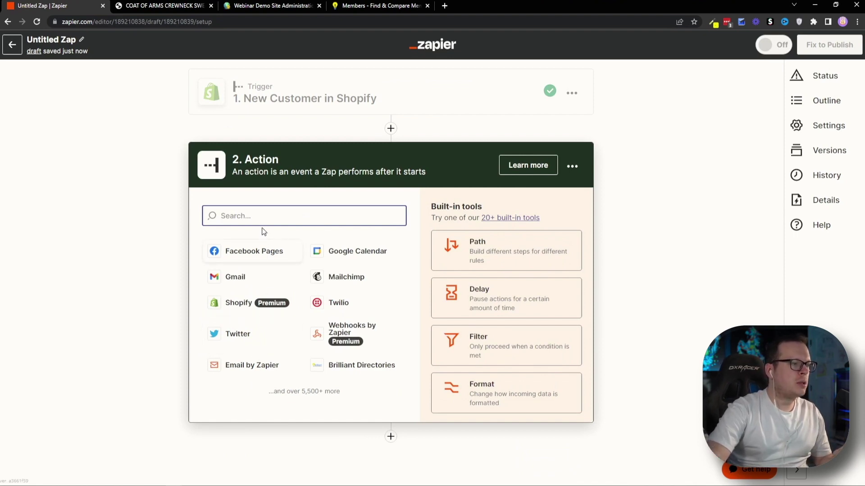
# Step: Set the Zap's action to the Create User event in Brilliant Directories and continue to its account setup
pyautogui.click(342, 366)
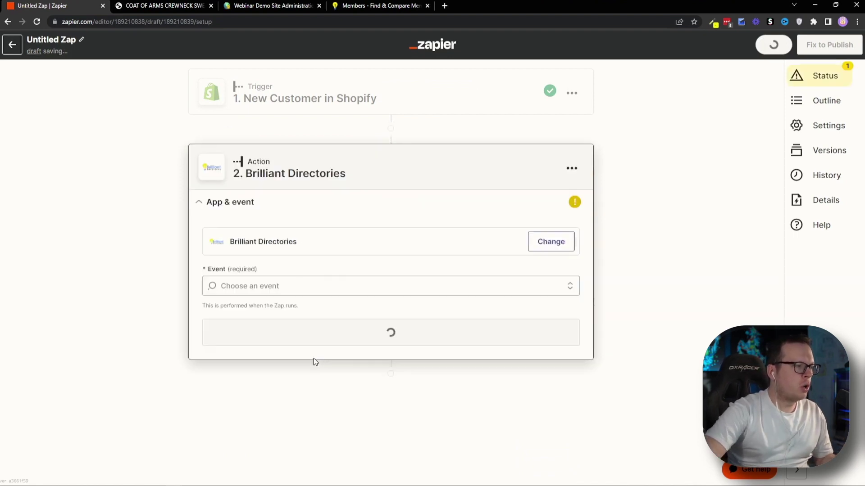
pyautogui.click(247, 284)
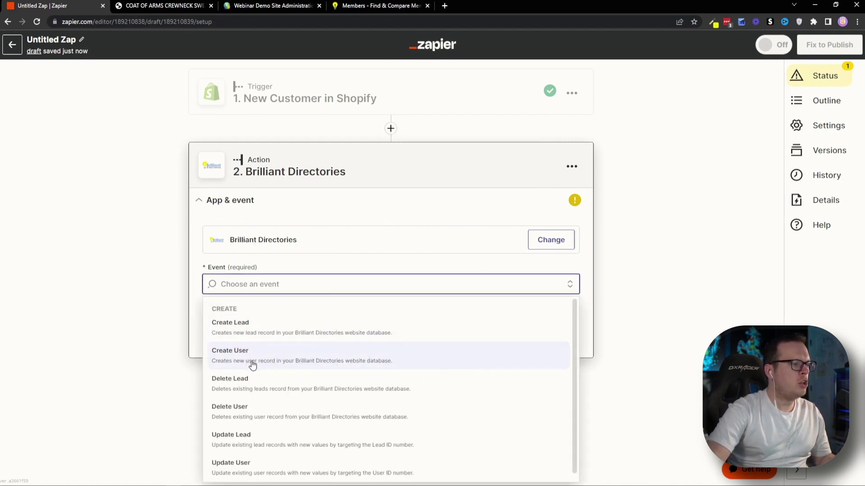
pyautogui.click(237, 360)
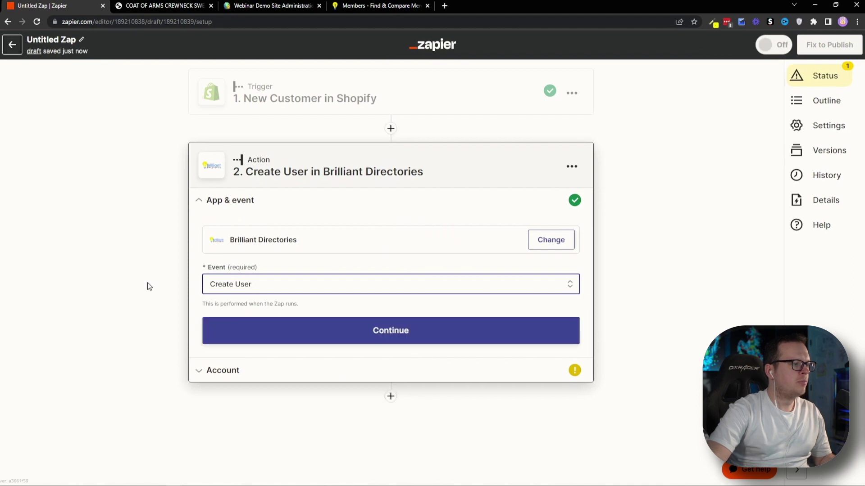
pyautogui.click(357, 339)
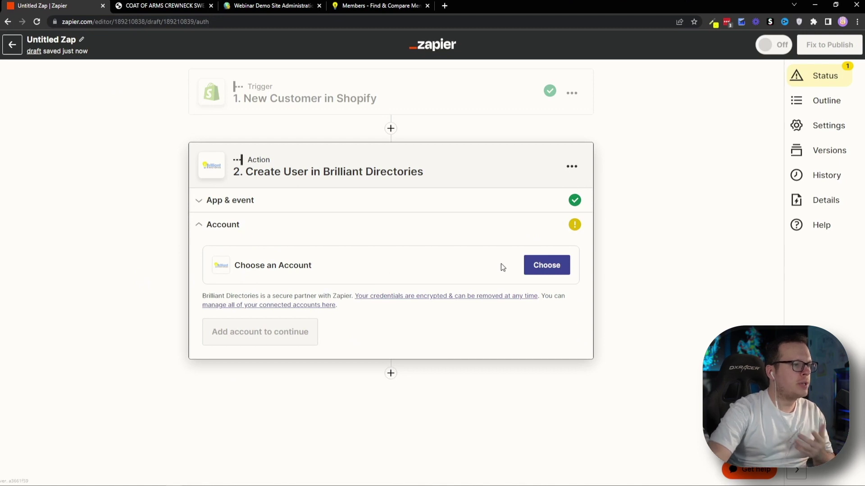
# Step: Start connecting a new Brilliant Directories account for the action, moving the authorization window toward the middle of the screen
pyautogui.click(532, 269)
pyautogui.click(368, 473)
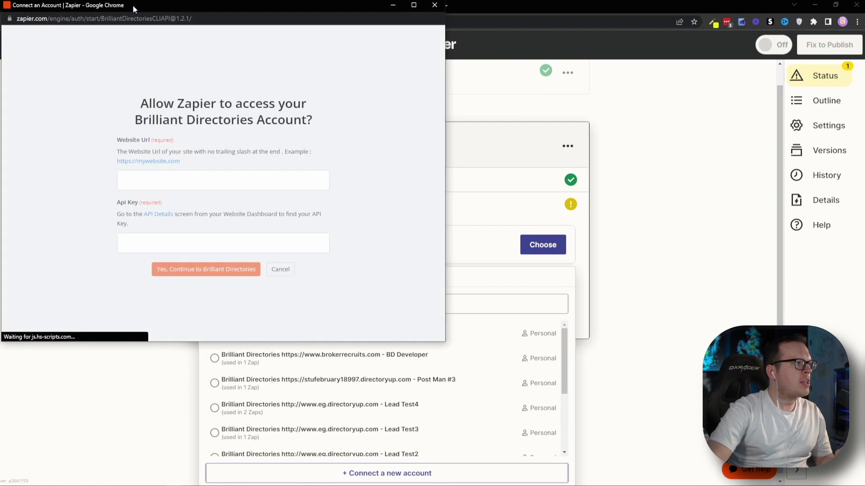
pyautogui.moveTo(133, 5); pyautogui.dragTo(317, 71)
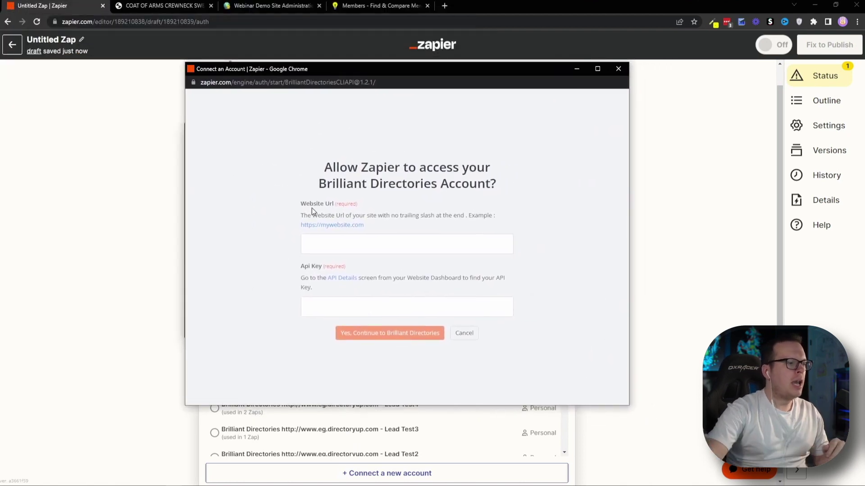
pyautogui.click(324, 245)
pyautogui.click(327, 307)
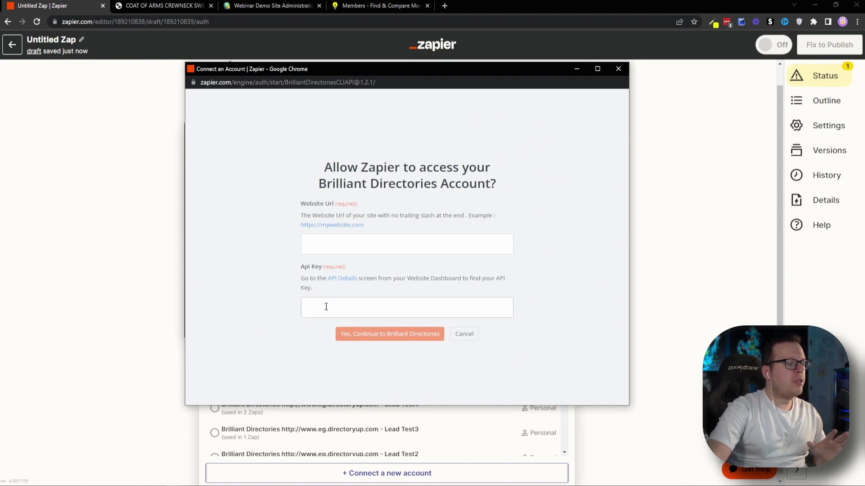
# Step: Open the directory site's API details and generate an API key nicknamed shopify-zapier
pyautogui.click(338, 282)
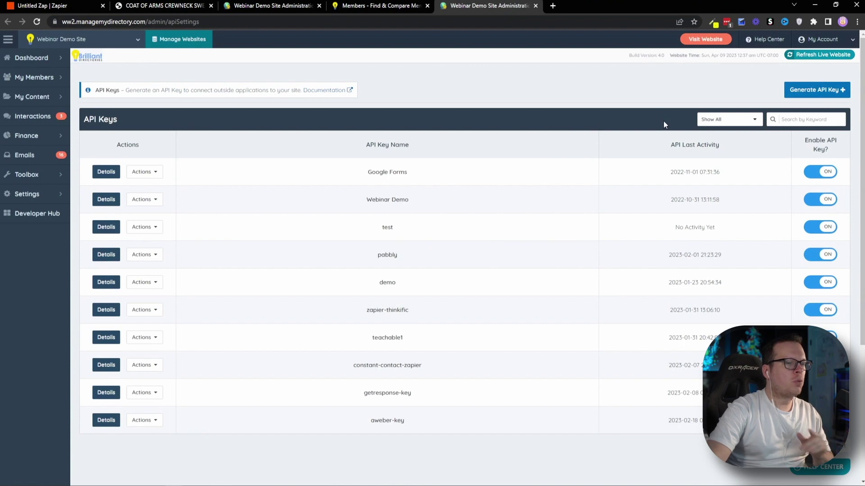
pyautogui.click(801, 91)
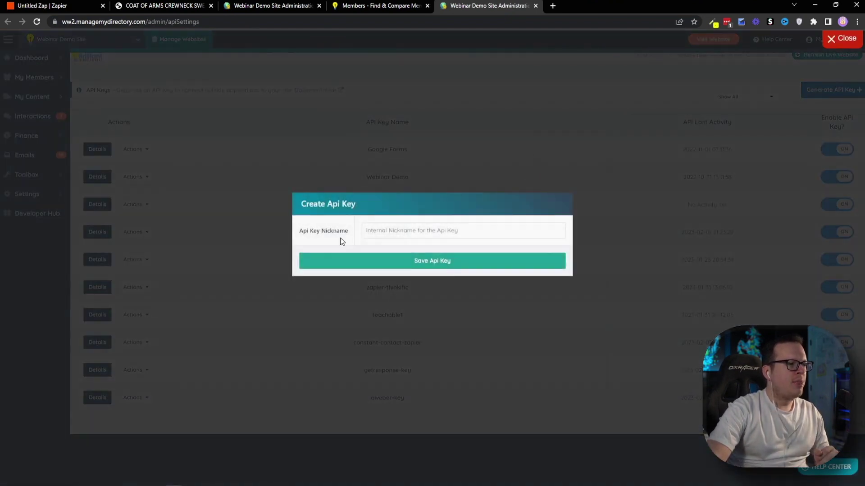
pyautogui.click(416, 224)
pyautogui.write('shopify-zapier')
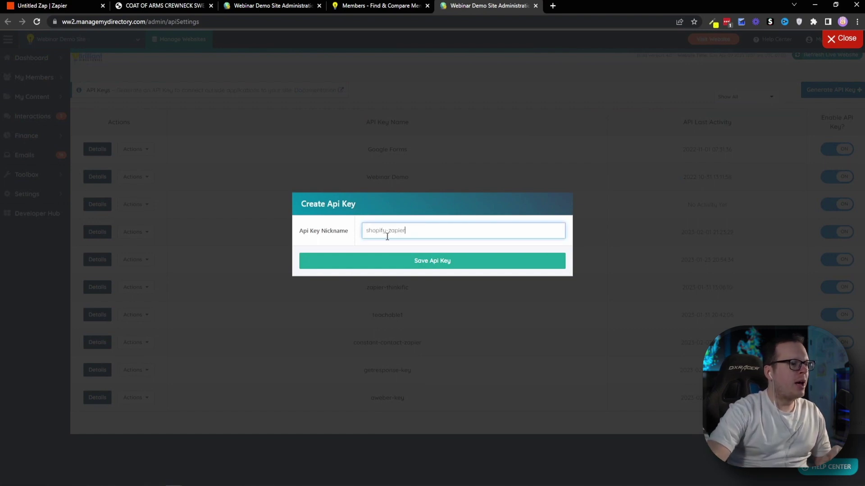
pyautogui.click(423, 262)
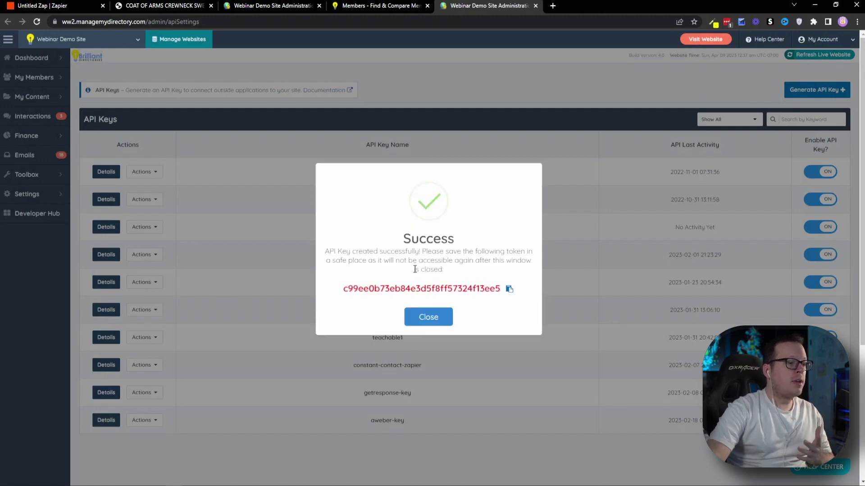
# Step: Copy the generated API key, dismiss the confirmations and return to the Brilliant Directories authorization window
pyautogui.click(508, 289)
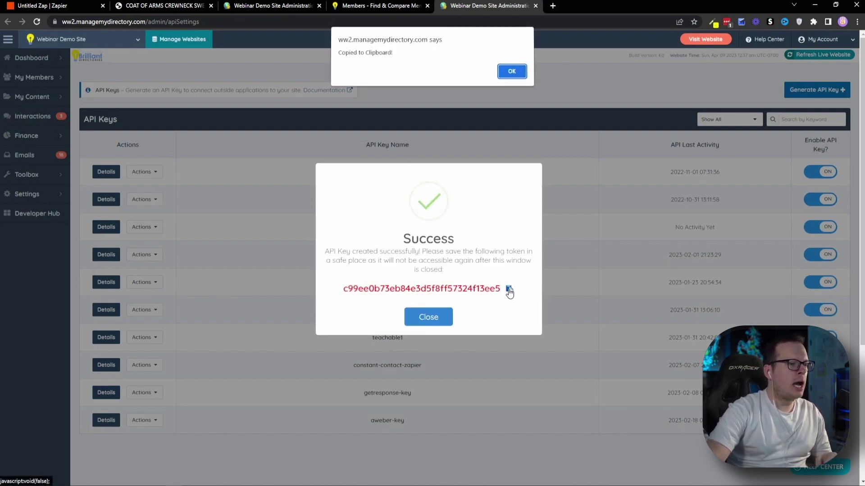
pyautogui.click(512, 73)
pyautogui.click(436, 317)
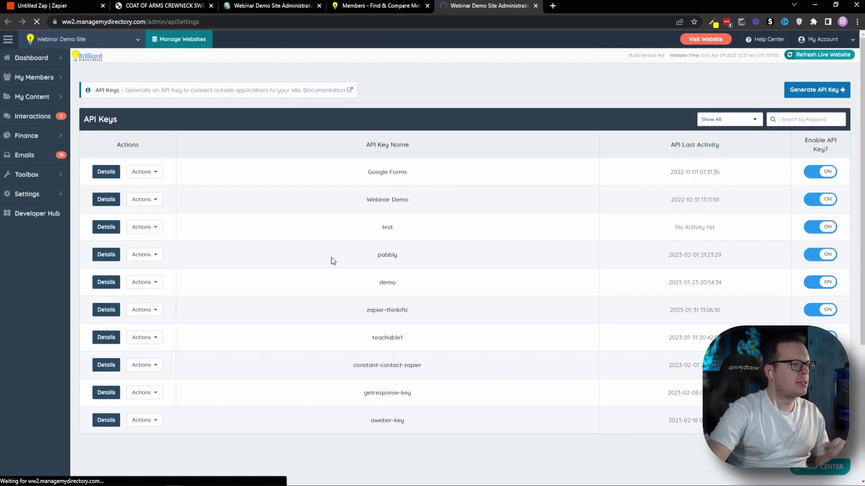
pyautogui.hotkey('alt', 'Tab')
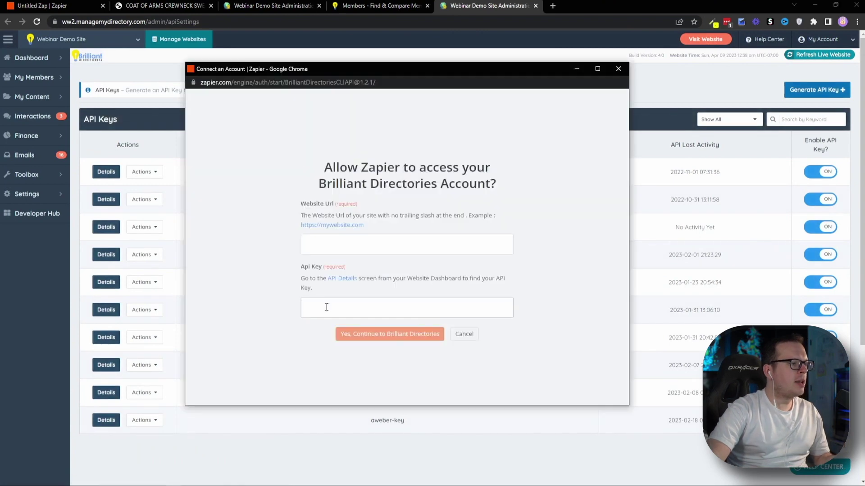
# Step: Paste the API key into the Zapier authorization form, then open the live directory website and copy its address
pyautogui.hotkey('ctrl', 'v')
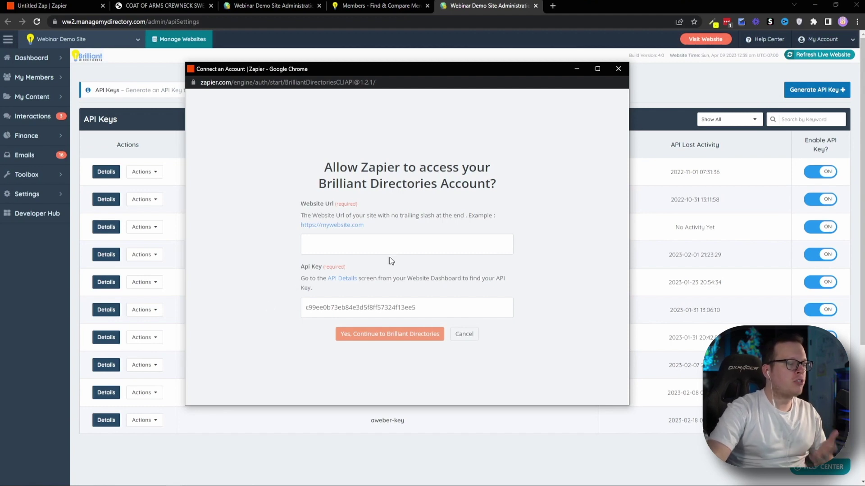
pyautogui.click(647, 99)
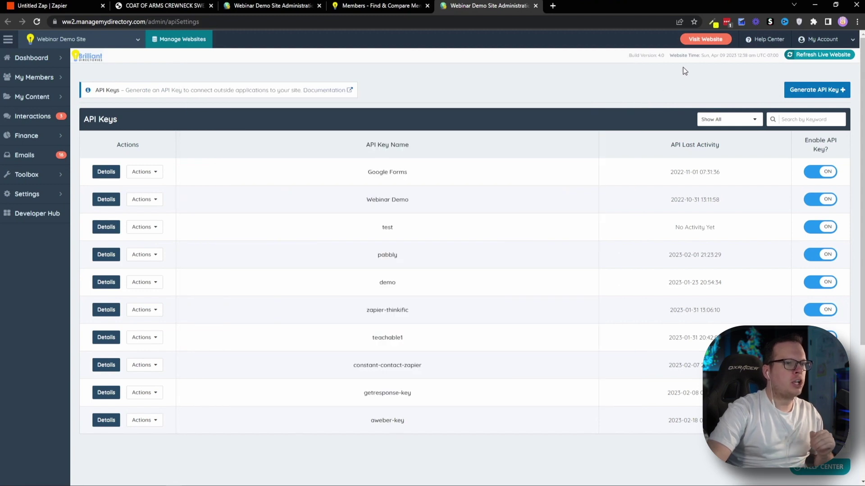
pyautogui.click(695, 43)
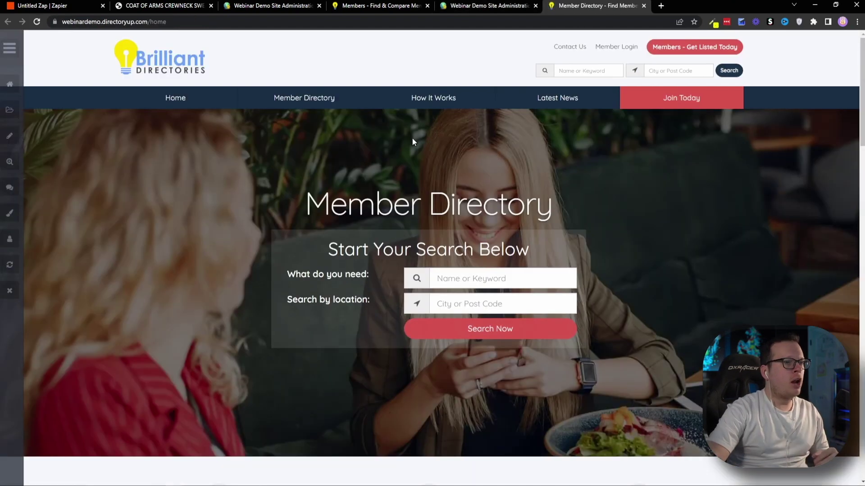
pyautogui.click(135, 23)
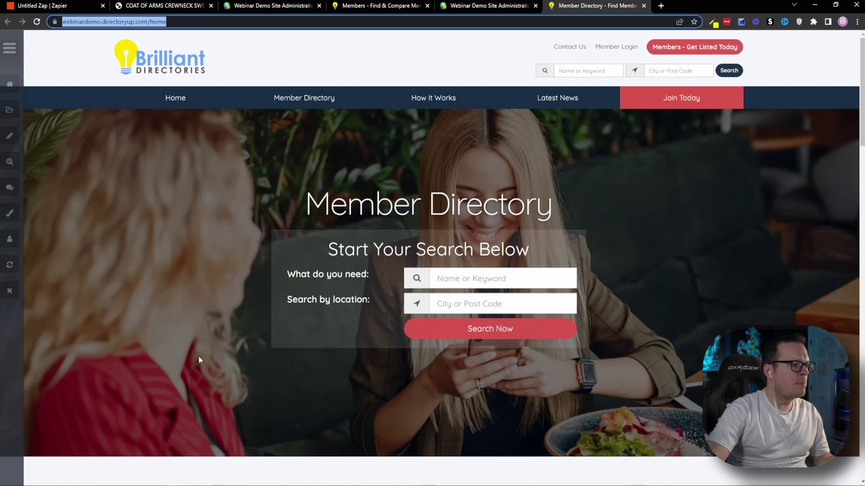
pyautogui.hotkey('alt', 'Tab')
pyautogui.click(323, 245)
pyautogui.hotkey('ctrl', 'v')
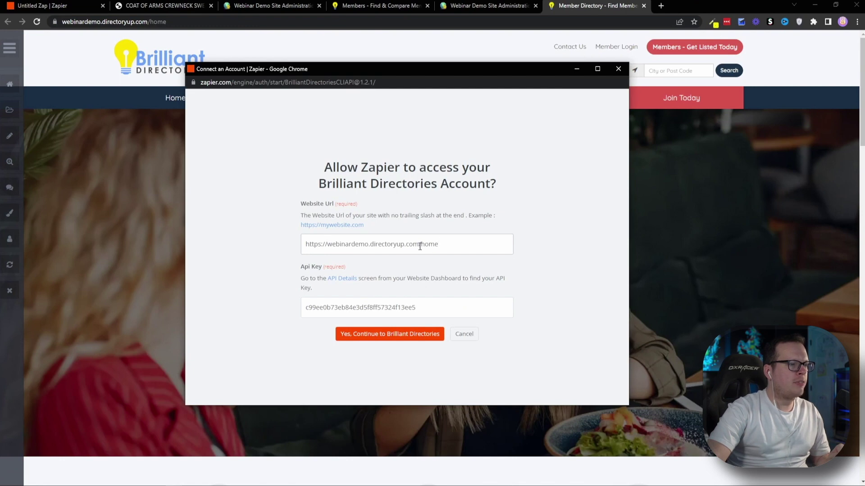
pyautogui.moveTo(419, 246); pyautogui.dragTo(433, 246)
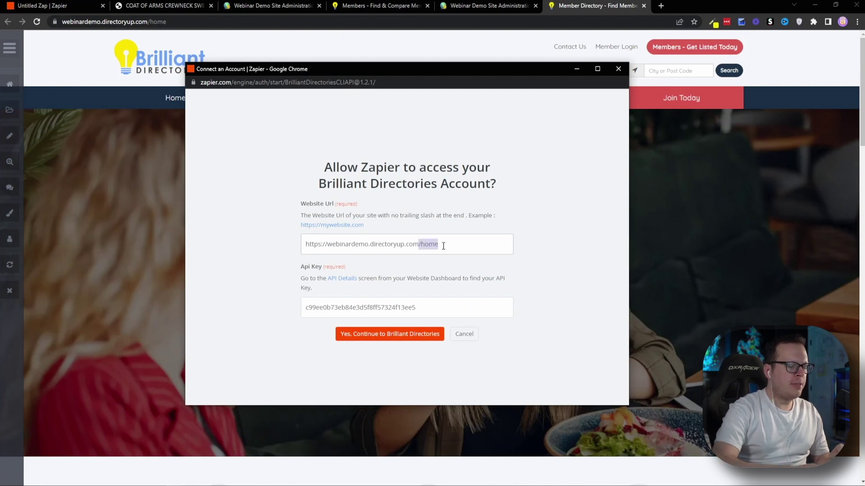
pyautogui.press('BackSpace')
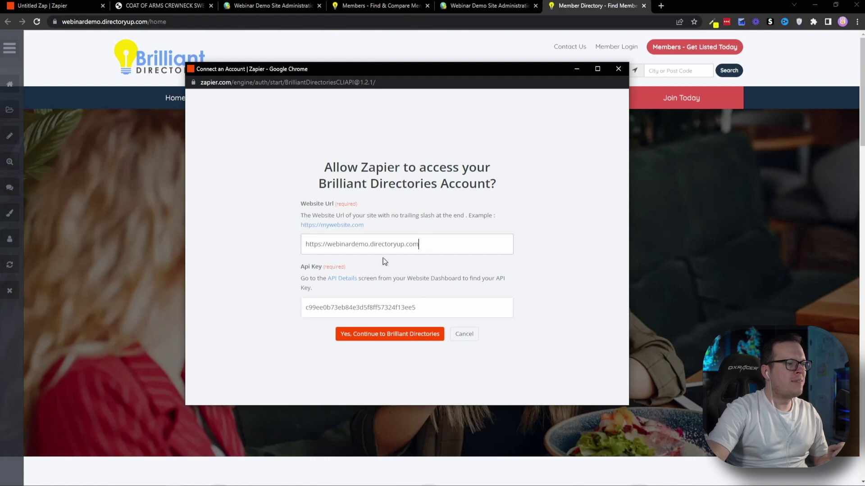
pyautogui.click(391, 337)
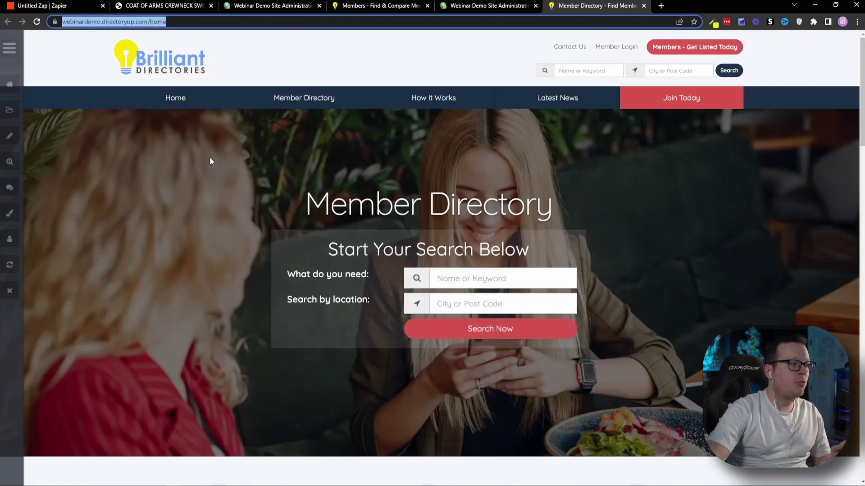
# Step: Return to the Zap, select the webinardemo.directoryup.com shopify-zapier account for the action and continue to its field setup
pyautogui.click(58, 5)
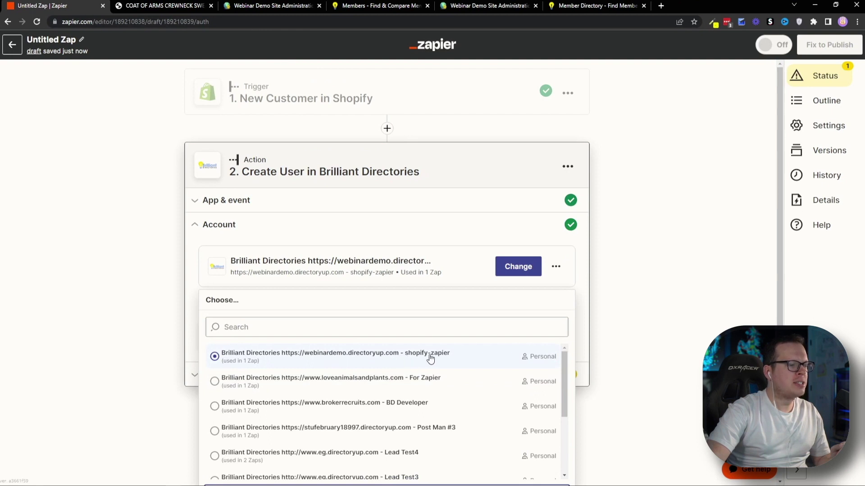
pyautogui.scroll(-1, 243, 338)
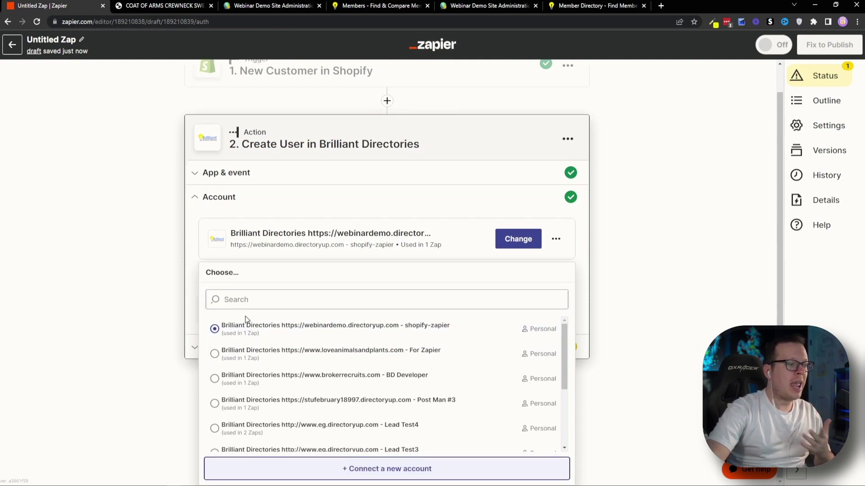
pyautogui.click(251, 326)
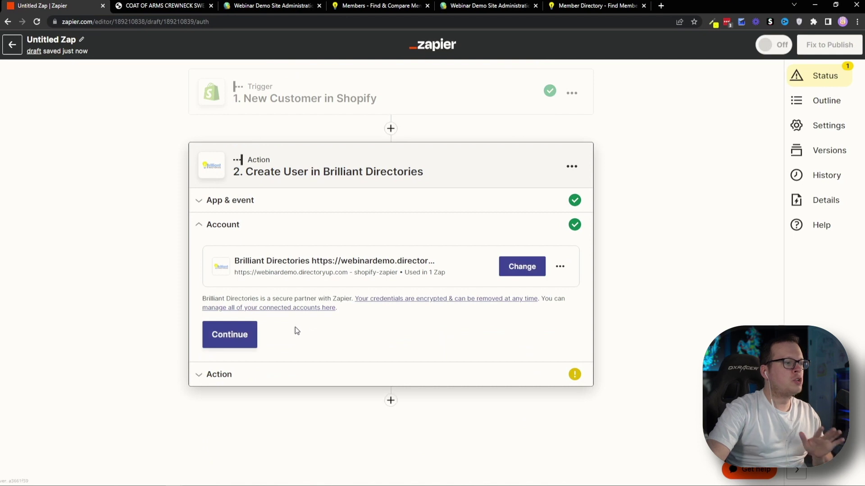
pyautogui.click(239, 334)
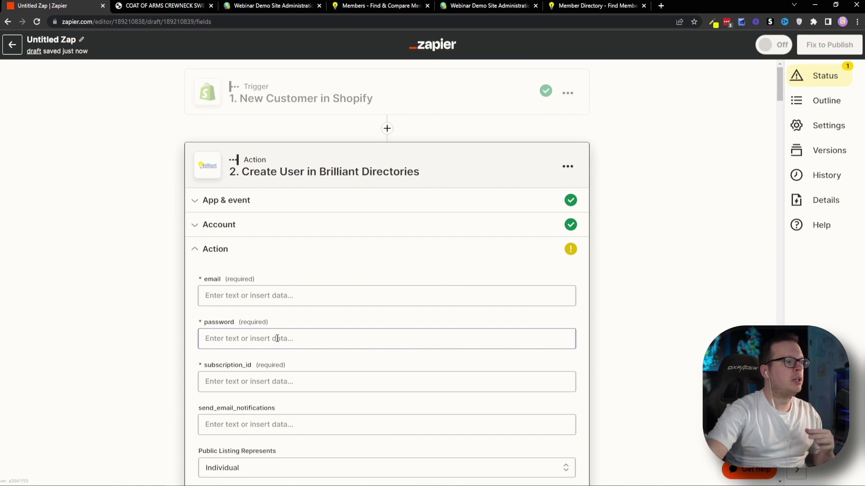
# Step: Map the required email field of the Create User action to the Shopify customer's Email
pyautogui.scroll(-1, 239, 327)
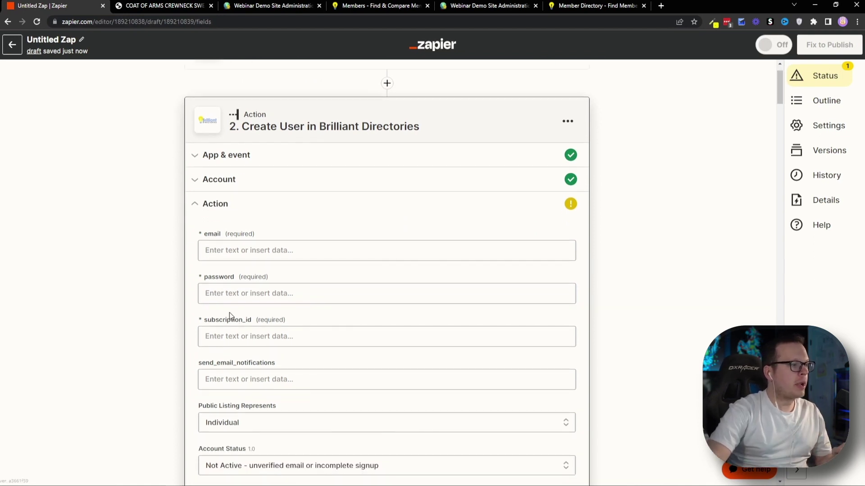
pyautogui.scroll(-1, 226, 286)
pyautogui.click(242, 208)
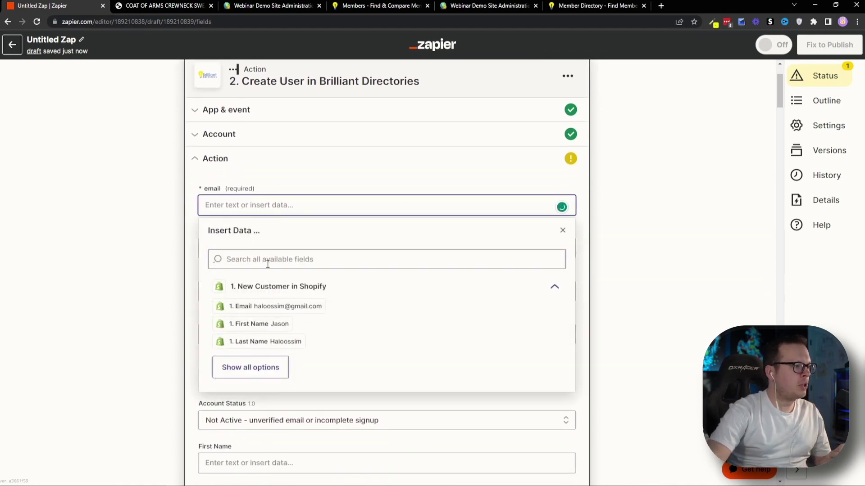
pyautogui.click(288, 308)
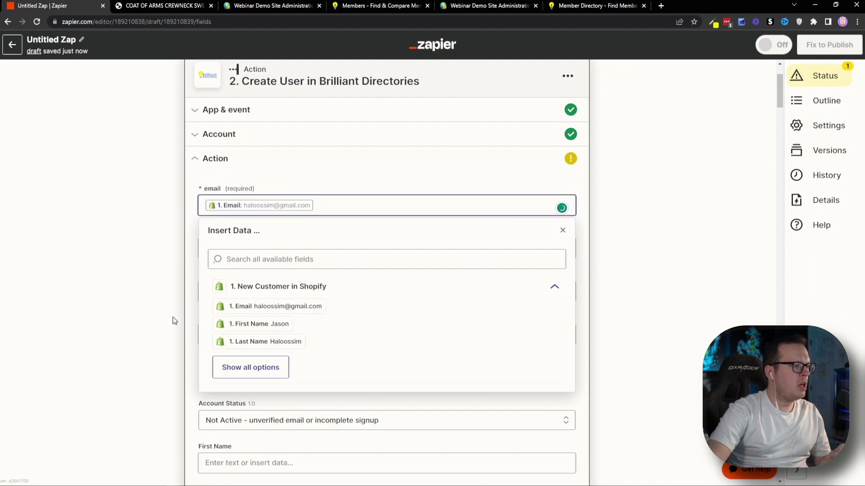
pyautogui.click(159, 325)
# Step: Map the First Name and Last Name fields to the Shopify customer's First Name and Last Name
pyautogui.scroll(-5, 247, 332)
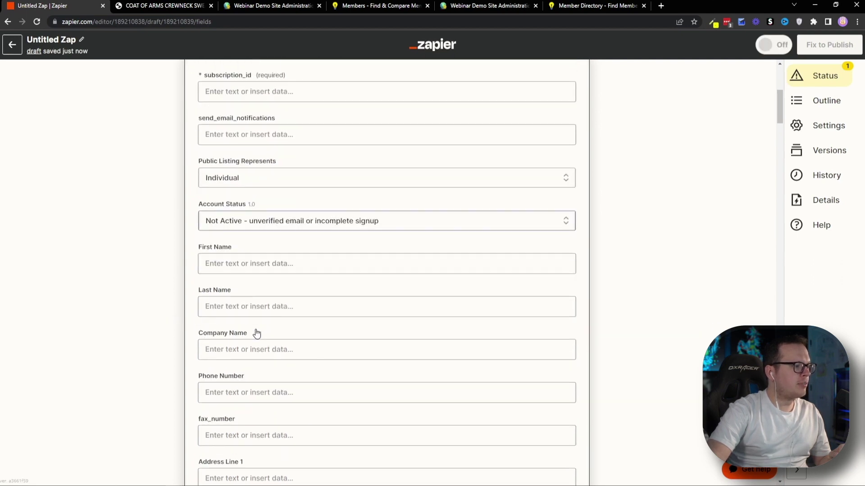
pyautogui.click(233, 238)
pyautogui.click(260, 356)
pyautogui.click(156, 302)
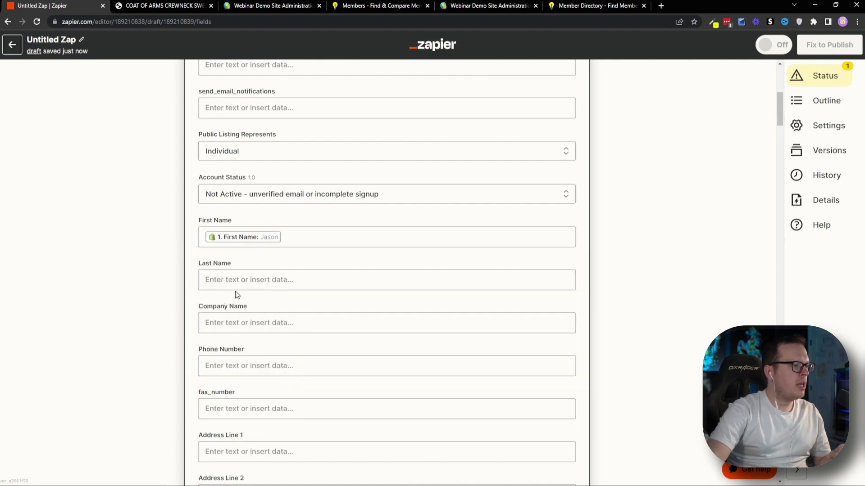
pyautogui.click(234, 280)
pyautogui.click(271, 416)
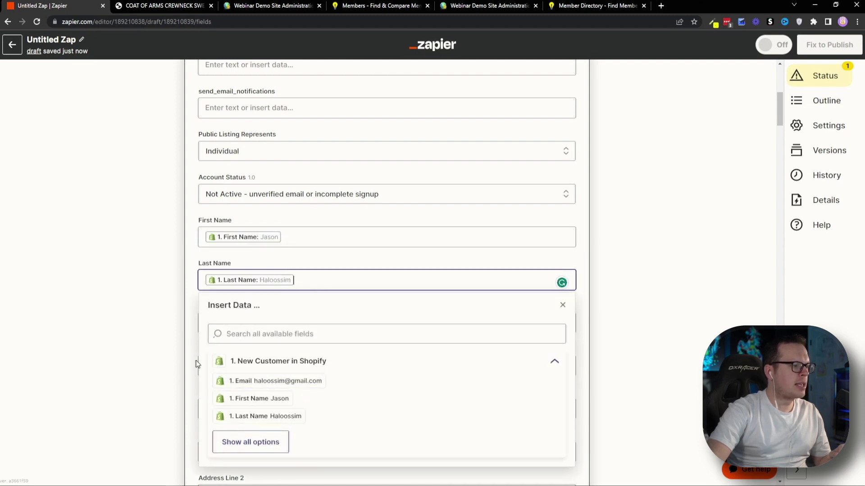
pyautogui.click(164, 336)
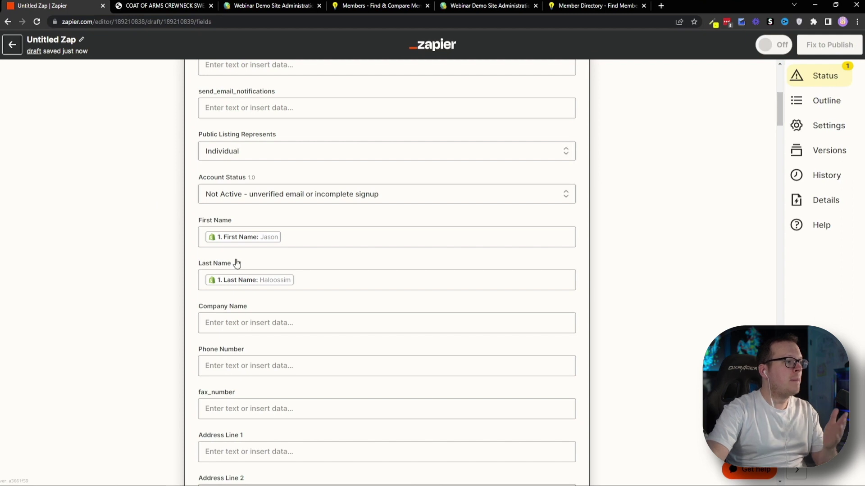
# Step: Go through the remaining optional member fields without mapping them and continue to the action's test
pyautogui.scroll(-2, 232, 270)
pyautogui.scroll(-1, 171, 297)
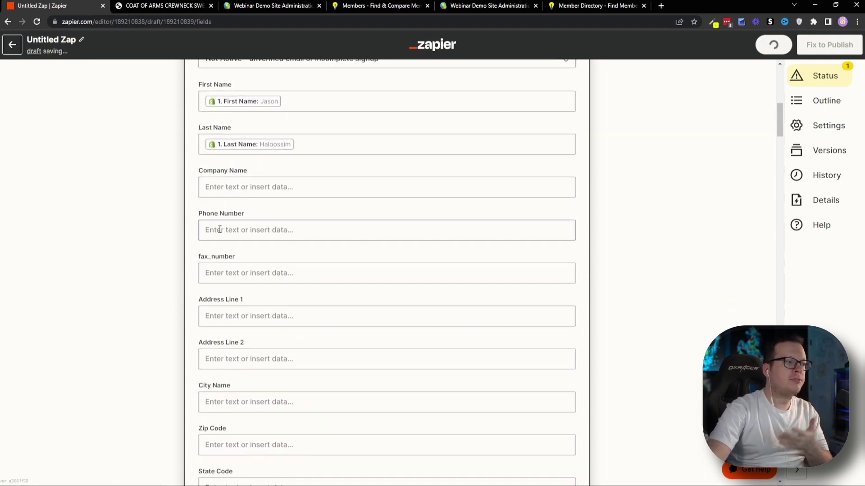
pyautogui.scroll(-1, 169, 288)
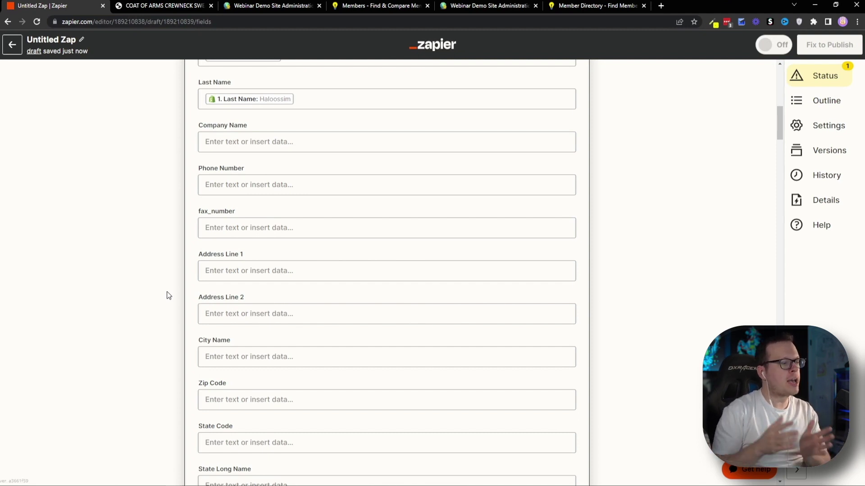
pyautogui.scroll(-4, 168, 293)
pyautogui.scroll(-6, 165, 292)
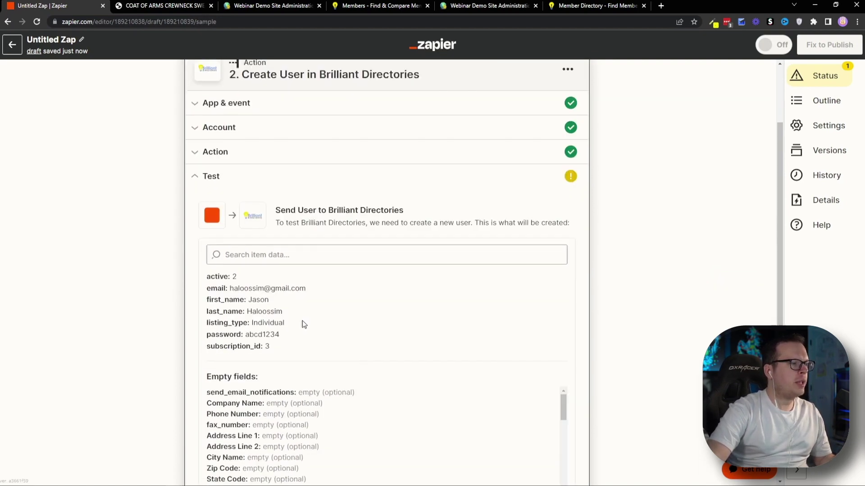
# Step: Review the user data prepared for the test and send the test user to Brilliant Directories
pyautogui.scroll(-3, 302, 324)
pyautogui.scroll(-2, 304, 419)
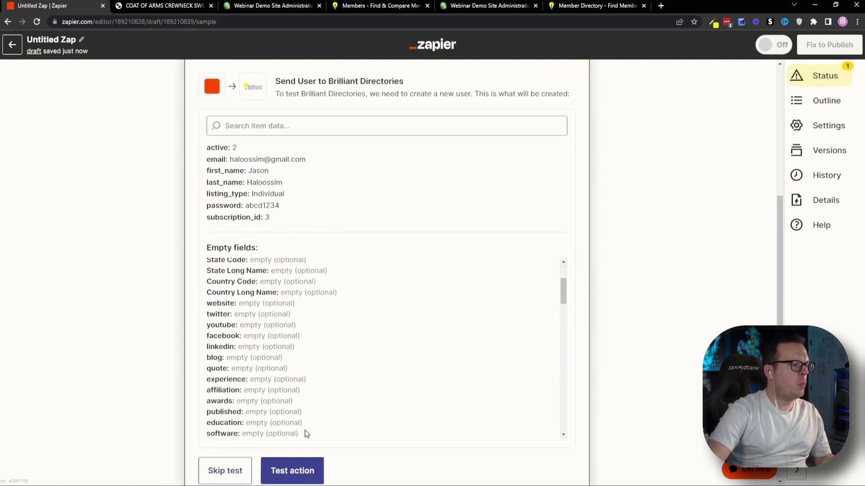
pyautogui.click(289, 474)
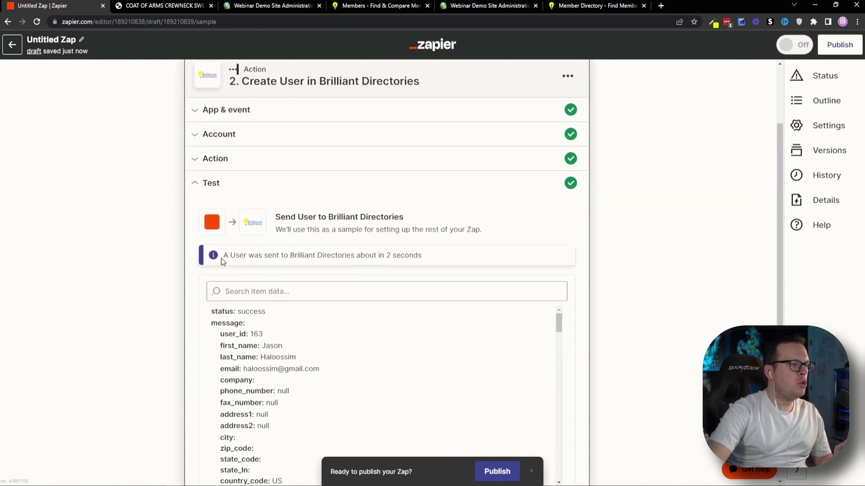
# Step: Publish the Zap, turn it on and dismiss the offer to transfer existing data
pyautogui.scroll(-2, 454, 269)
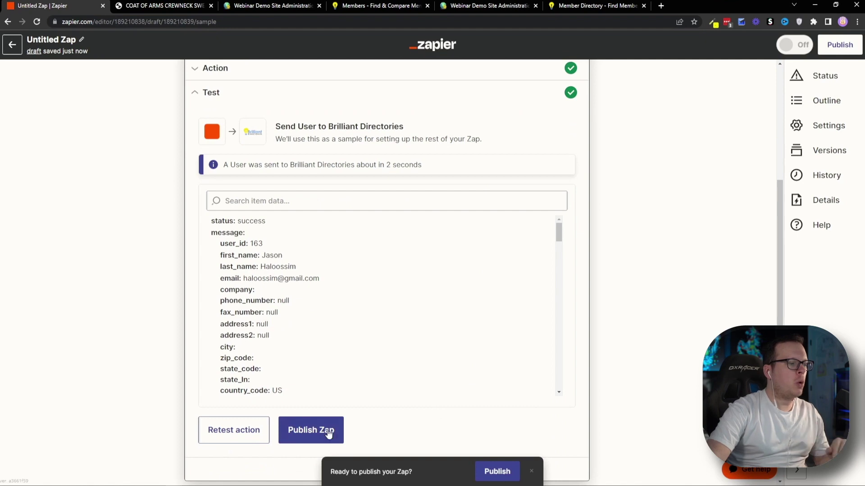
pyautogui.click(315, 432)
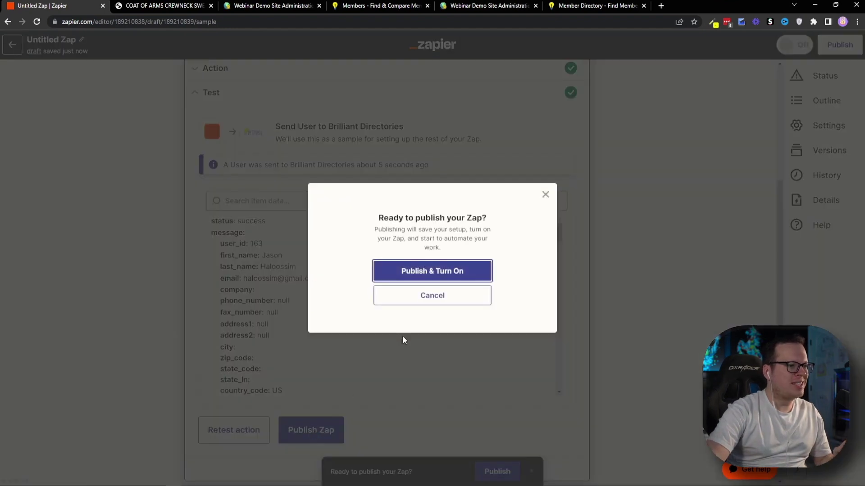
pyautogui.click(431, 272)
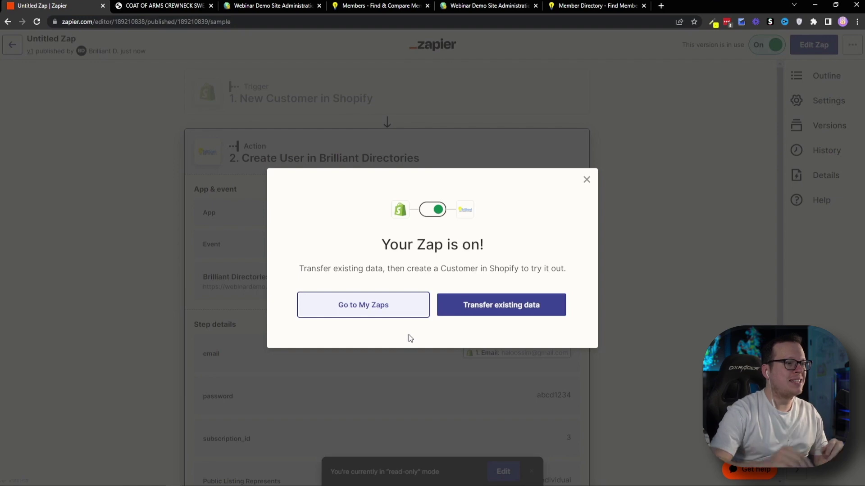
pyautogui.click(586, 179)
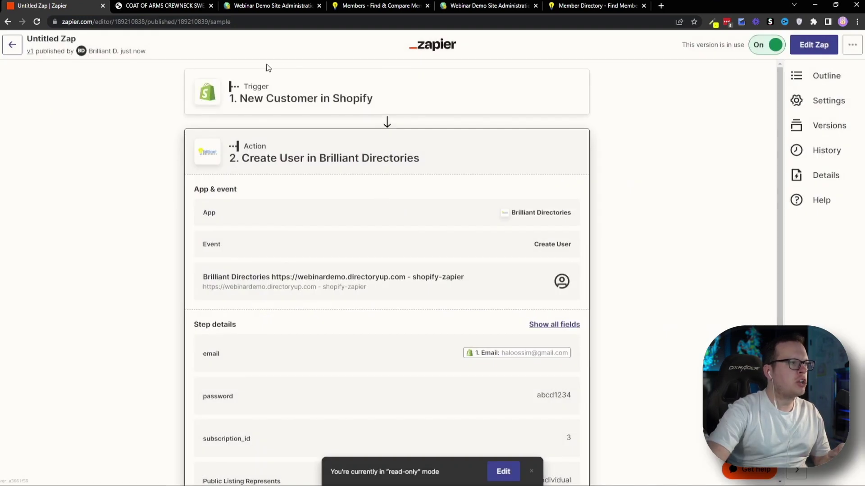
# Step: Switch to the Shopify store and complete a free checkout of the Coat of Arms Crewneck Sweatshirt as a new customer
pyautogui.hotkey('alt', 'Tab')
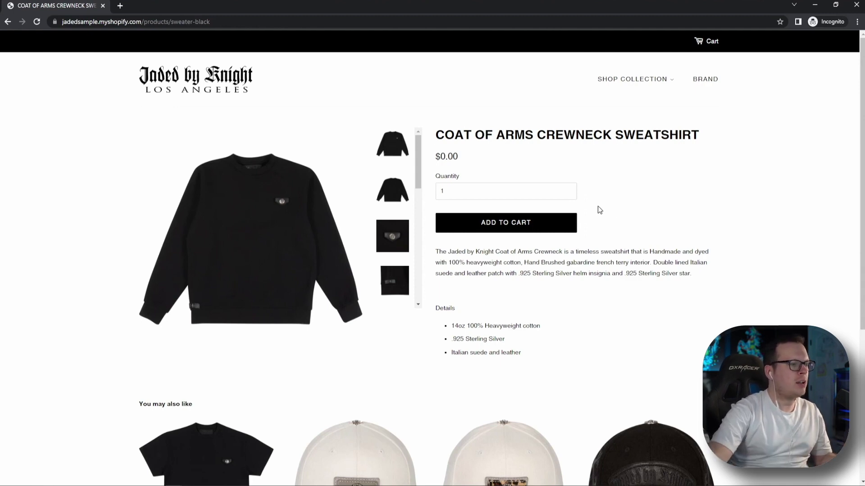
pyautogui.click(503, 223)
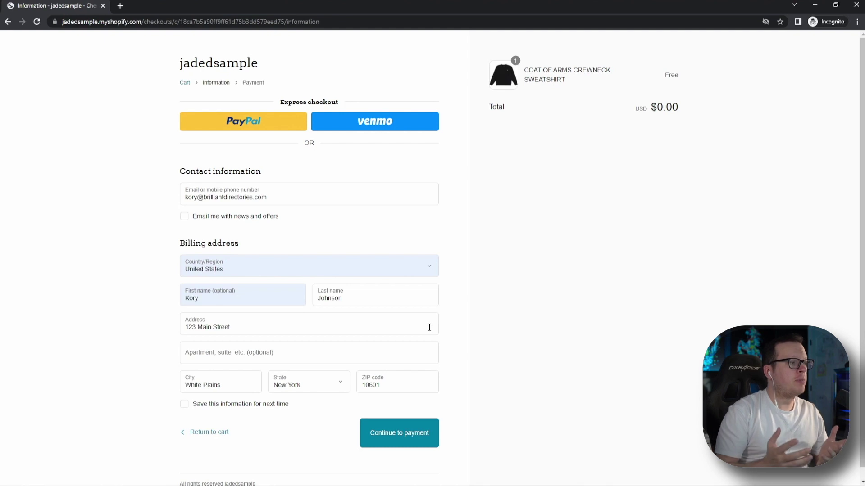
pyautogui.click(401, 437)
pyautogui.click(400, 300)
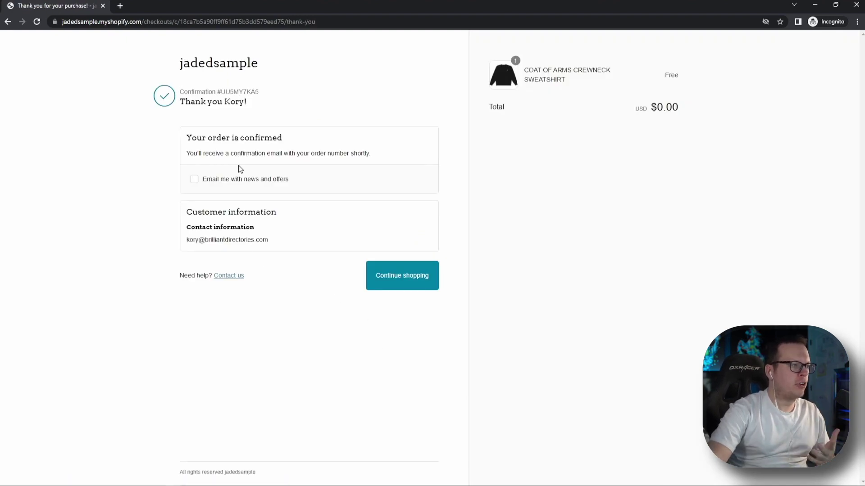
# Step: Return to the directory's member search results and reload the page to check for the new member
pyautogui.hotkey('alt', 'Tab')
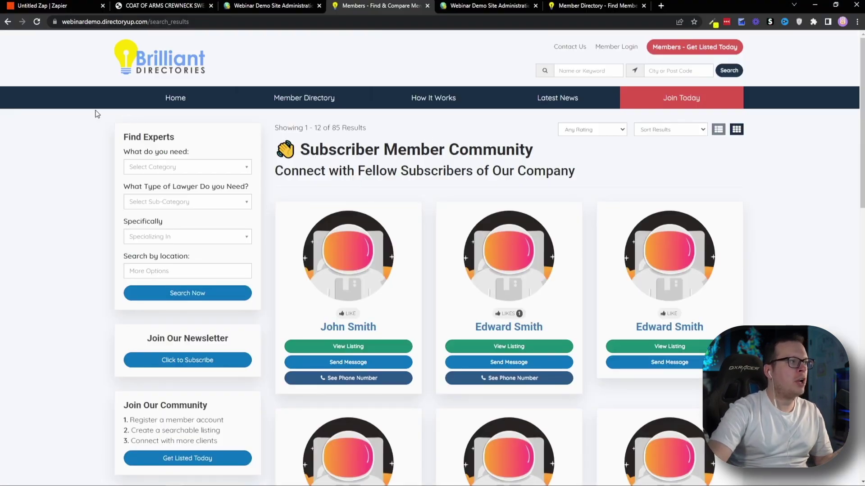
pyautogui.click(38, 22)
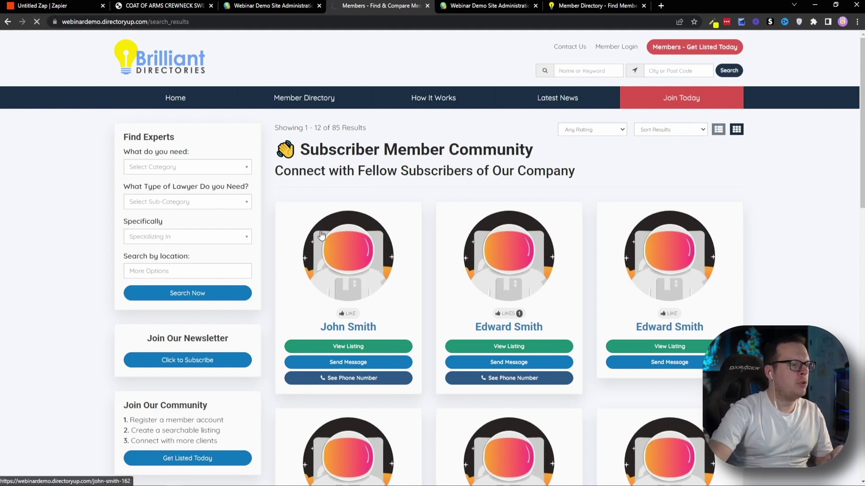